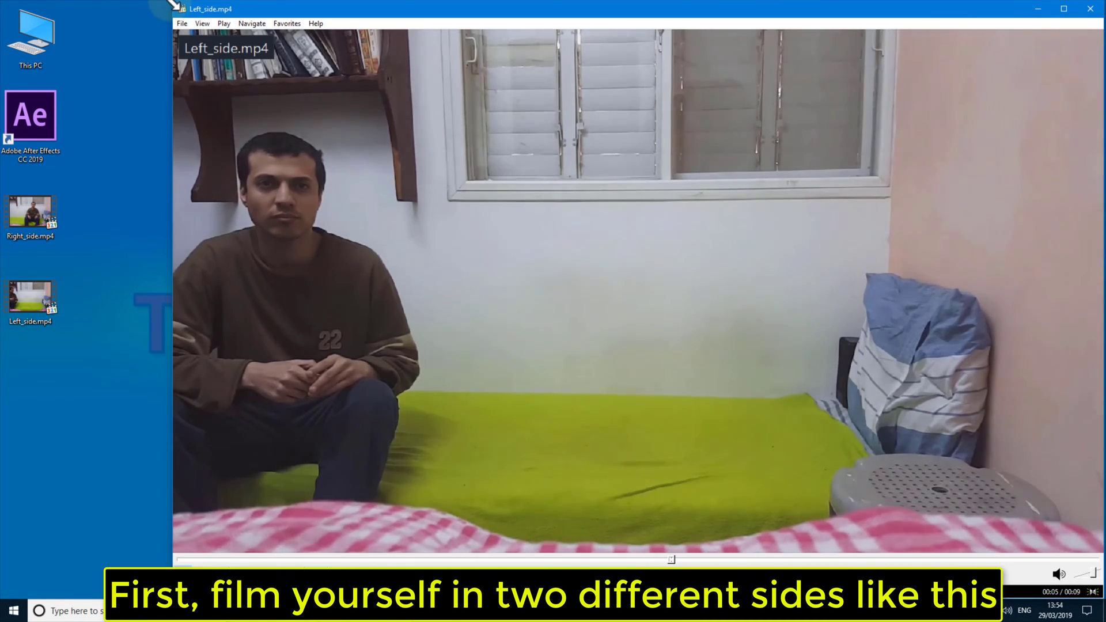
# Shrink the Left_side.mp4 player window and place it beside the Right_side.mp4 player.
pyautogui.moveTo(174, 3); pyautogui.dragTo(634, 365)
pyautogui.moveTo(879, 264); pyautogui.dragTo(402, 268)
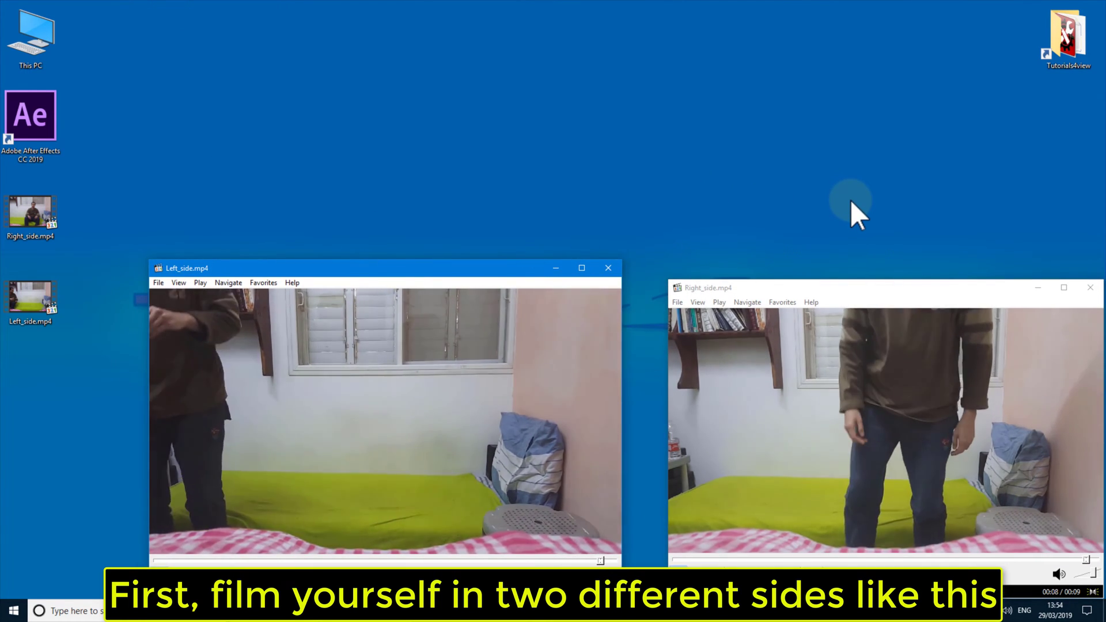
# Close both players, launch After Effects, and create Comp 1 at 1920×1080, 60 fps, 30 seconds.
pyautogui.click(608, 268)
pyautogui.click(1090, 288)
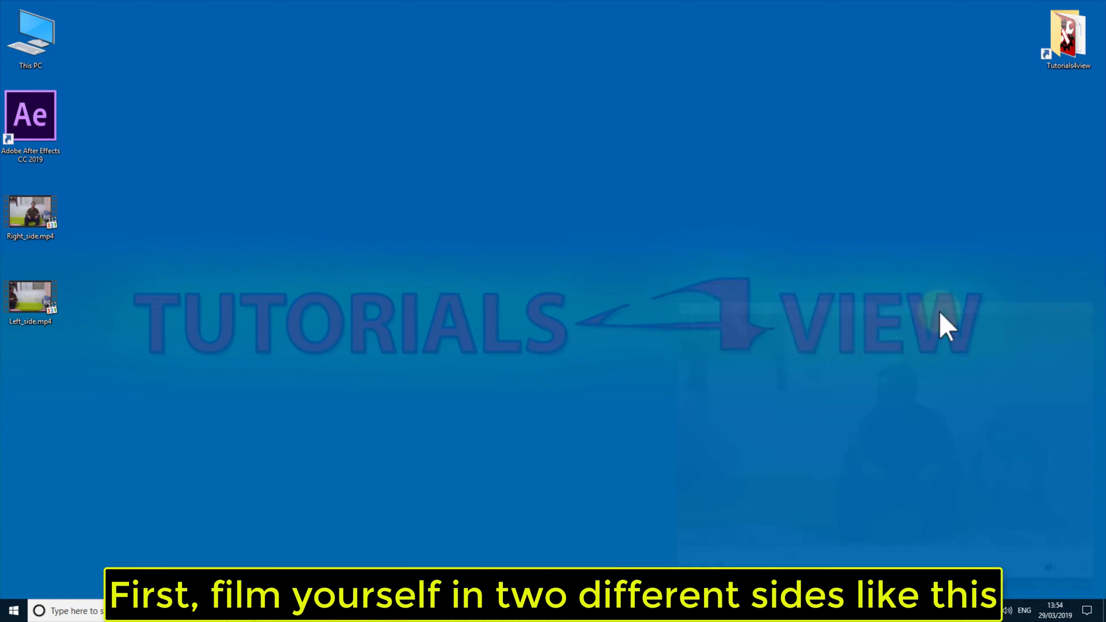
pyautogui.doubleClick(40, 135)
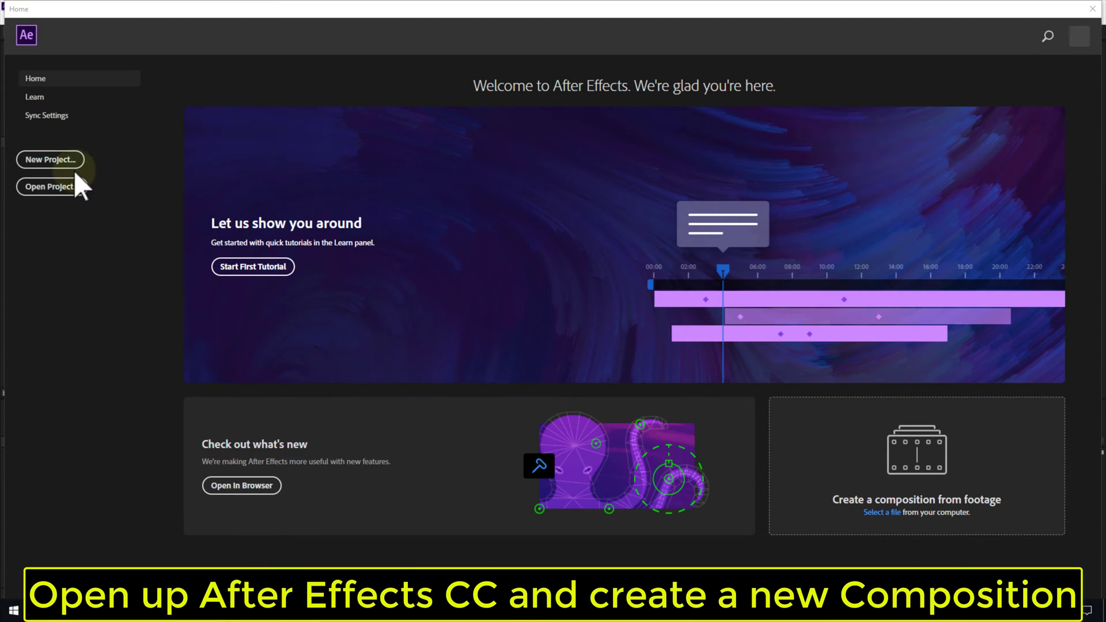
pyautogui.click(74, 167)
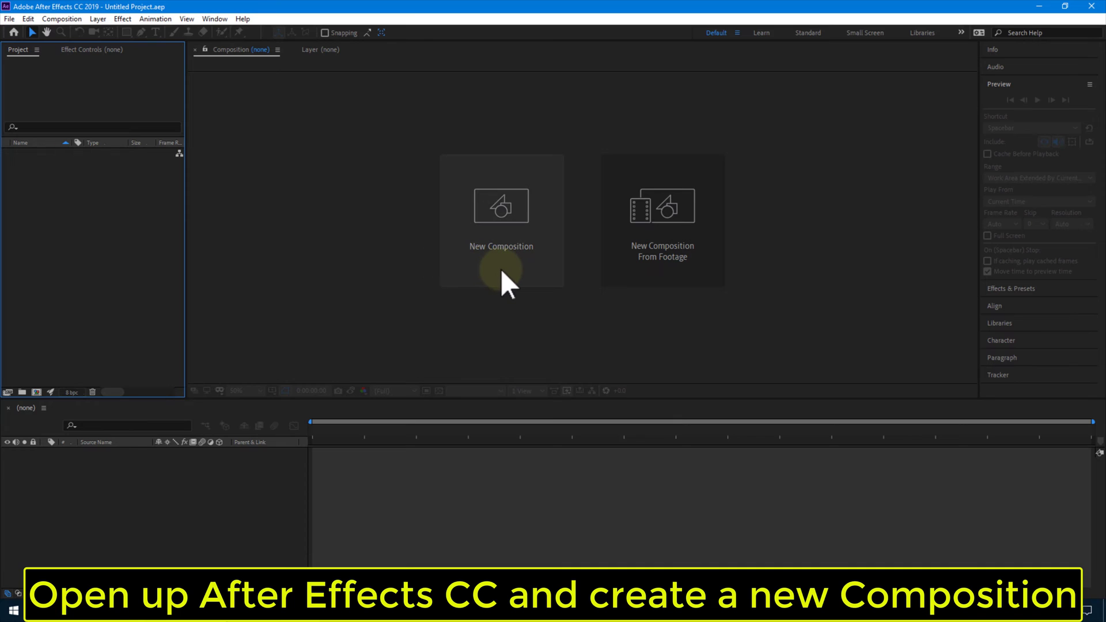
pyautogui.click(500, 268)
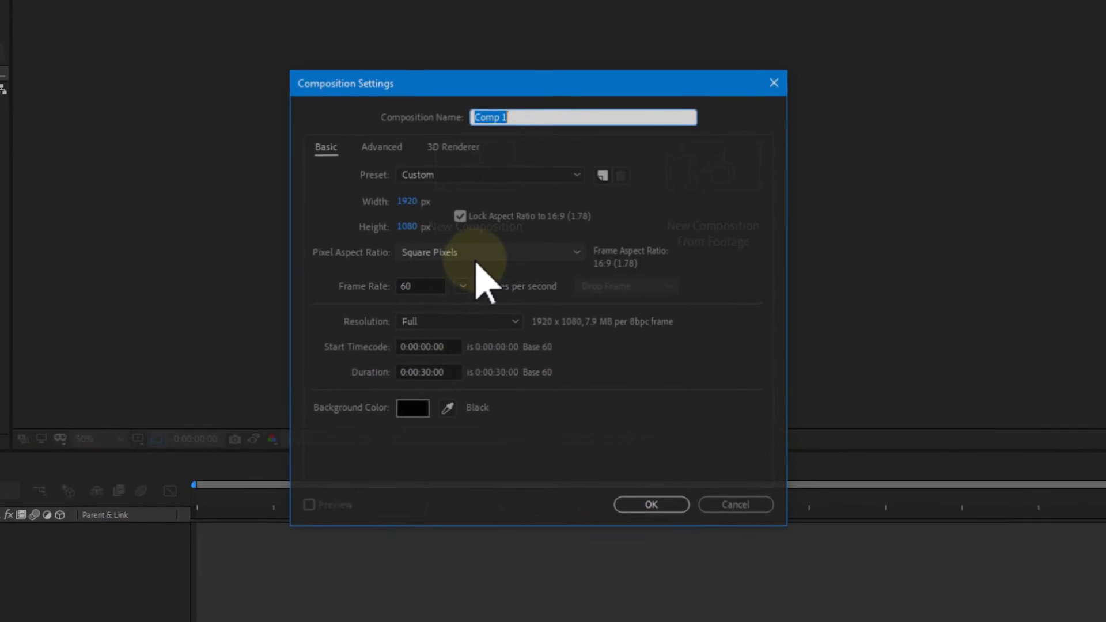
pyautogui.click(694, 579)
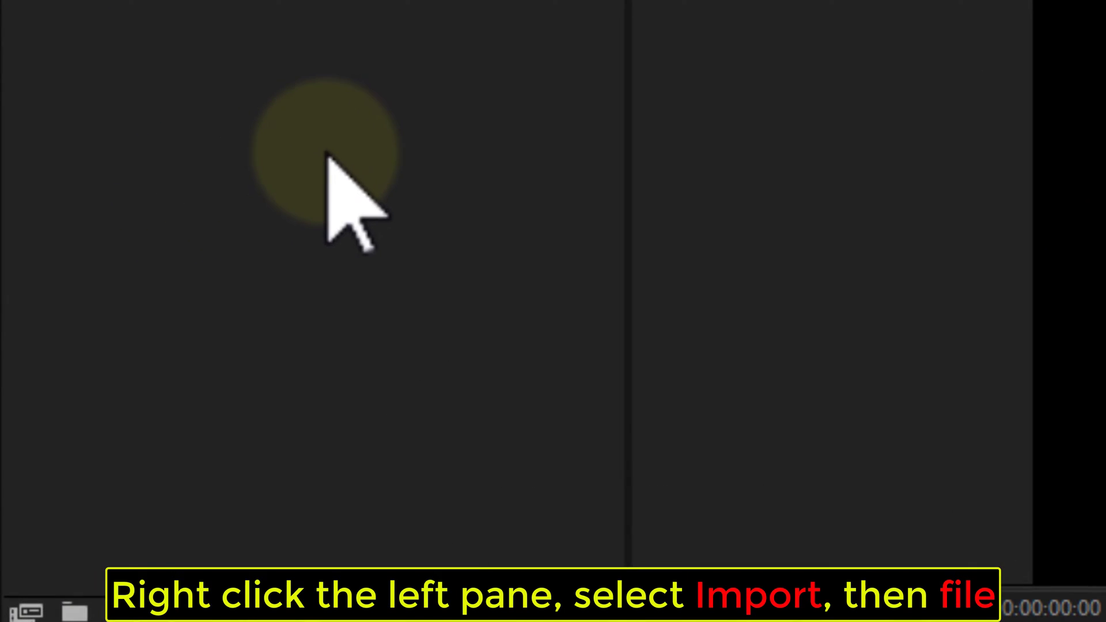
# Import Left_side.mp4 and Right_side.mp4 together and build one composition from them, sized from Left_side.mp4.
pyautogui.rightClick(99, 256)
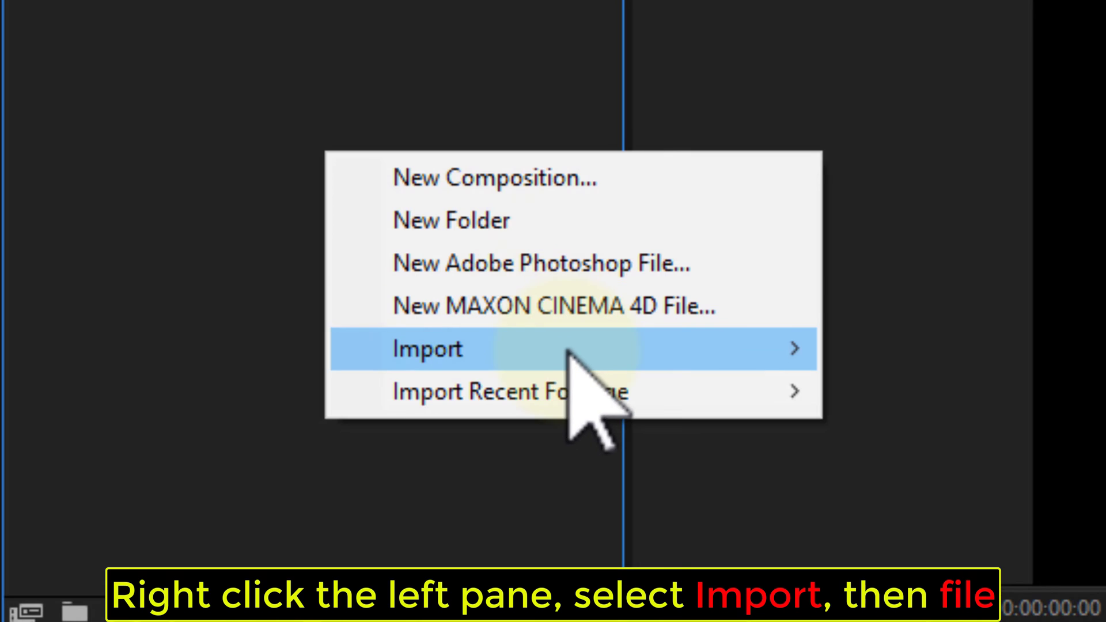
pyautogui.moveTo(570, 353)
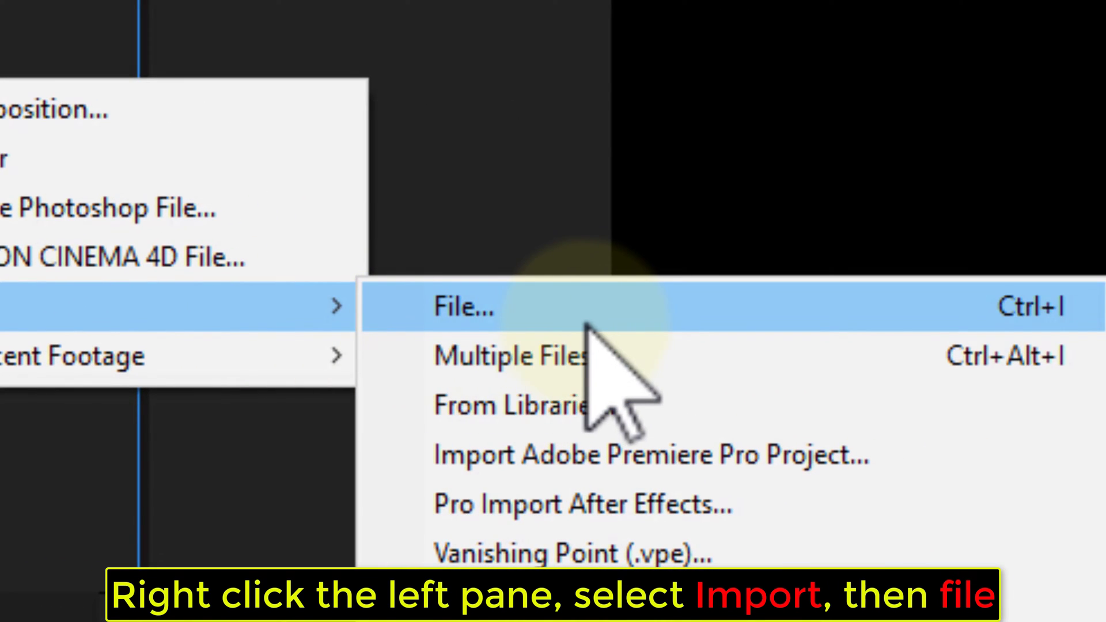
pyautogui.click(586, 325)
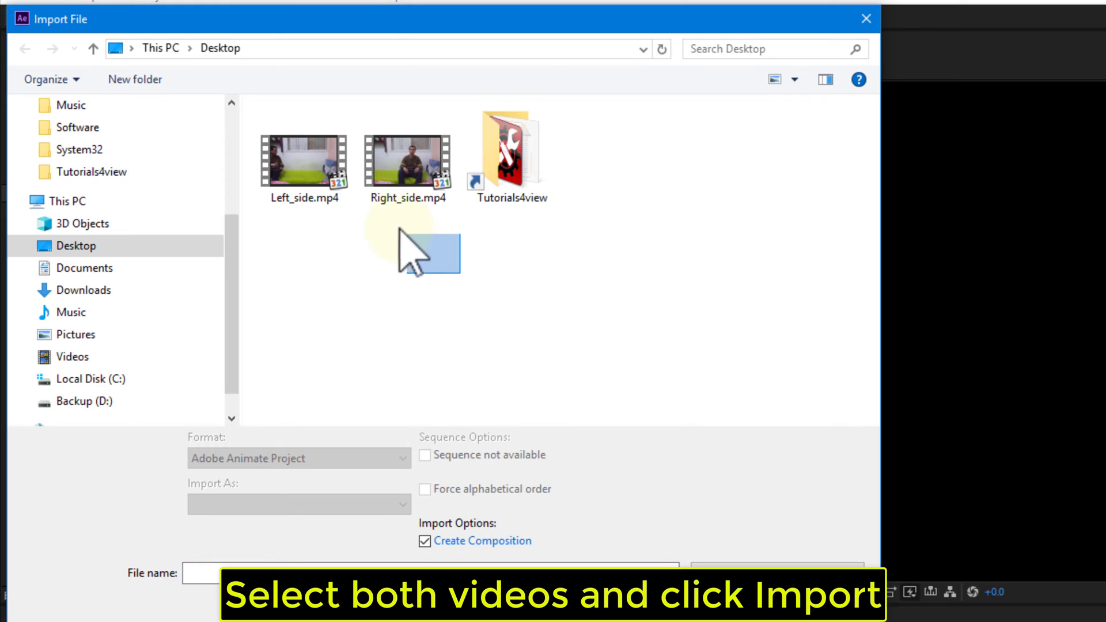
pyautogui.moveTo(400, 229); pyautogui.dragTo(311, 179)
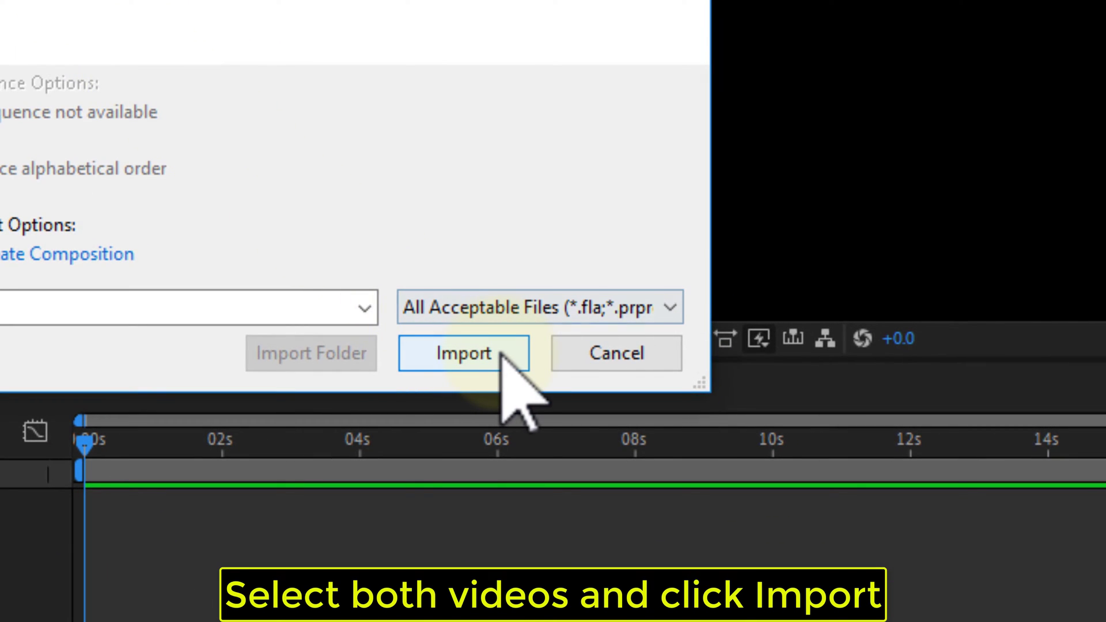
pyautogui.click(500, 352)
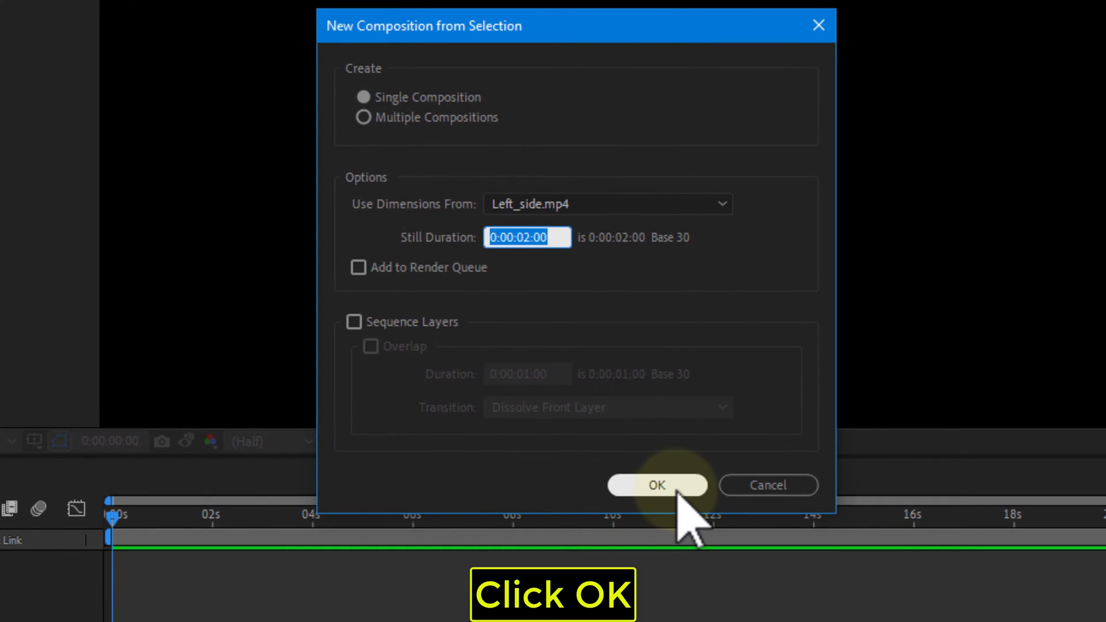
pyautogui.click(676, 489)
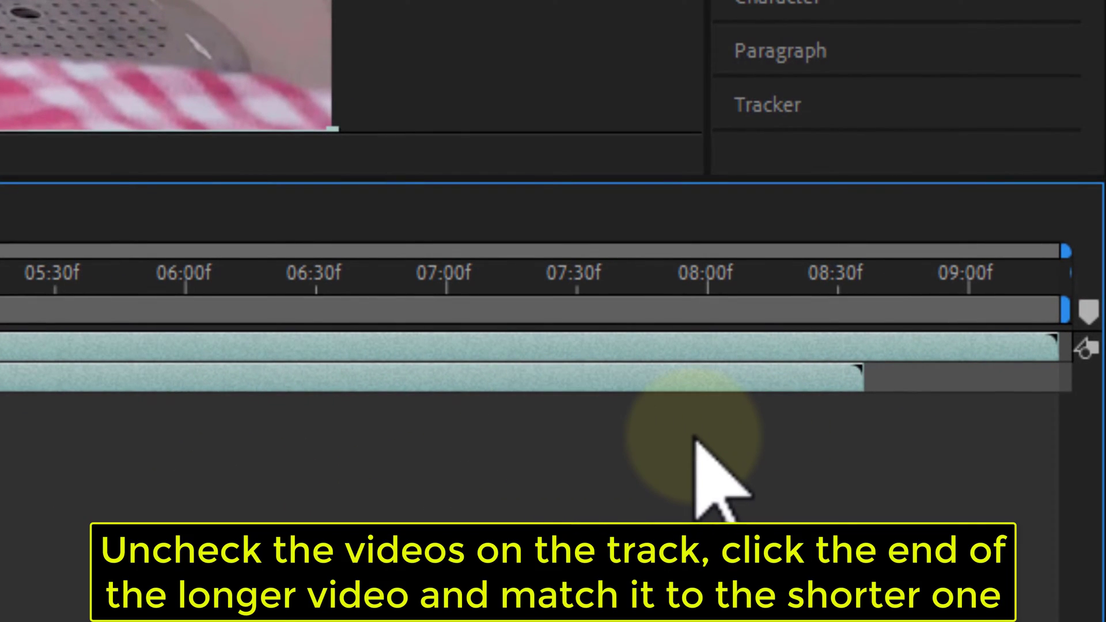
# Drag the longer layer's out point to the shorter clip's end, and end the work area there.
pyautogui.click(696, 441)
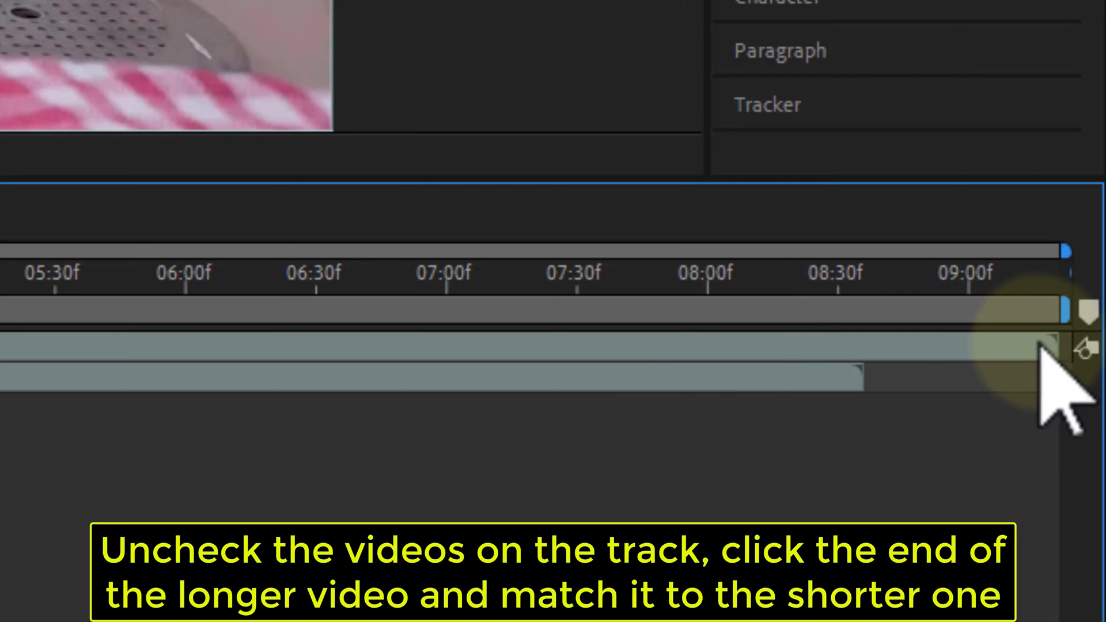
pyautogui.moveTo(1058, 339); pyautogui.dragTo(875, 340)
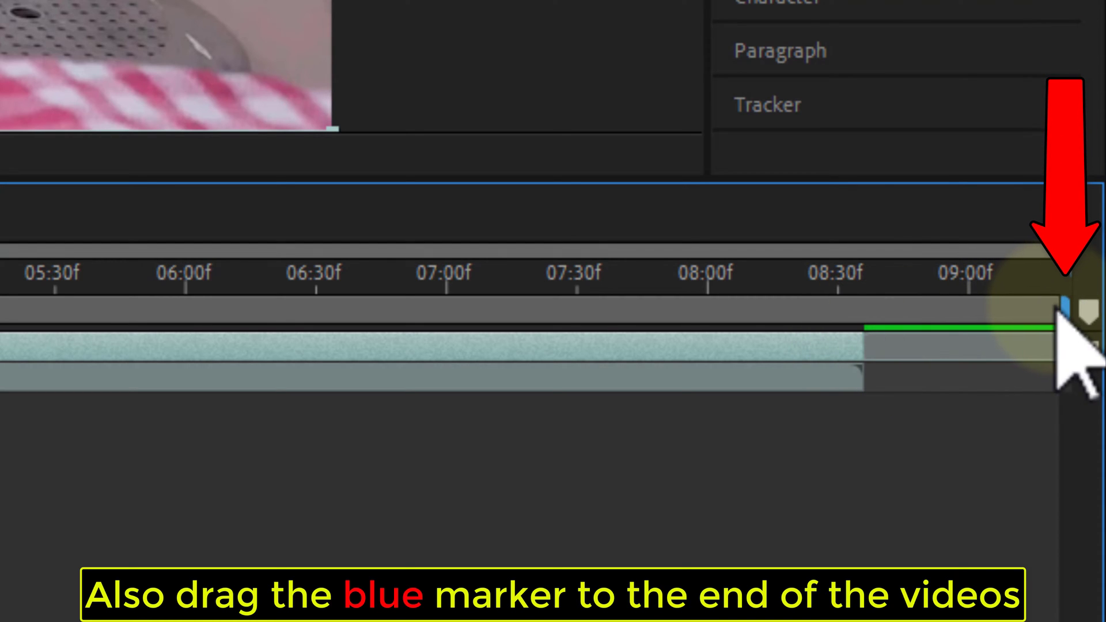
pyautogui.moveTo(1073, 310); pyautogui.dragTo(881, 310)
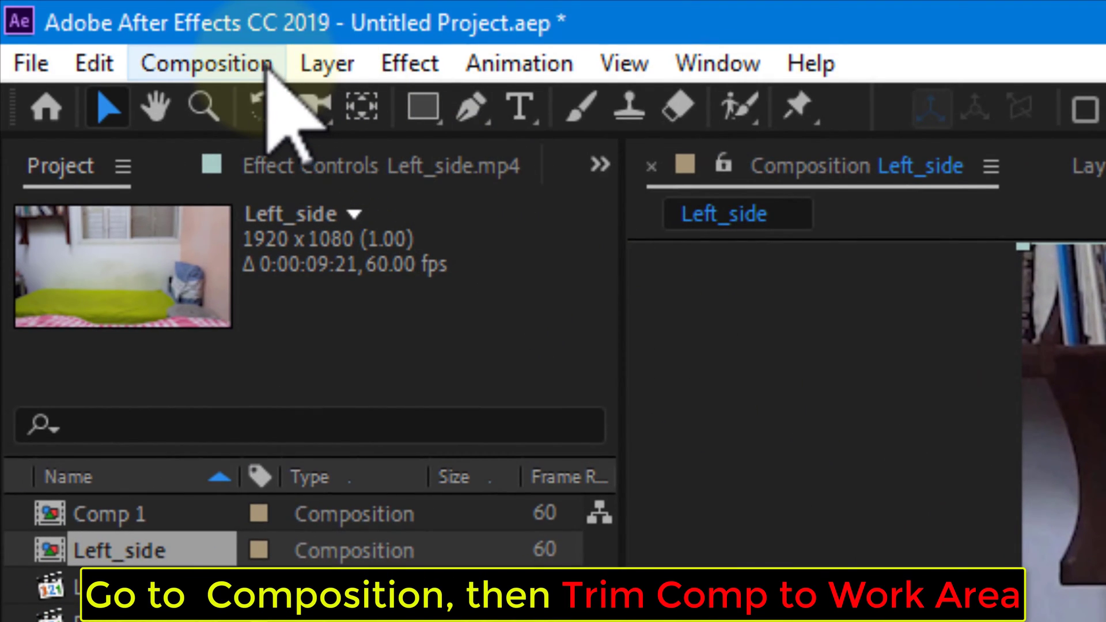
# Apply Composition > Trim Comp to Work Area to shorten the composition.
pyautogui.click(278, 68)
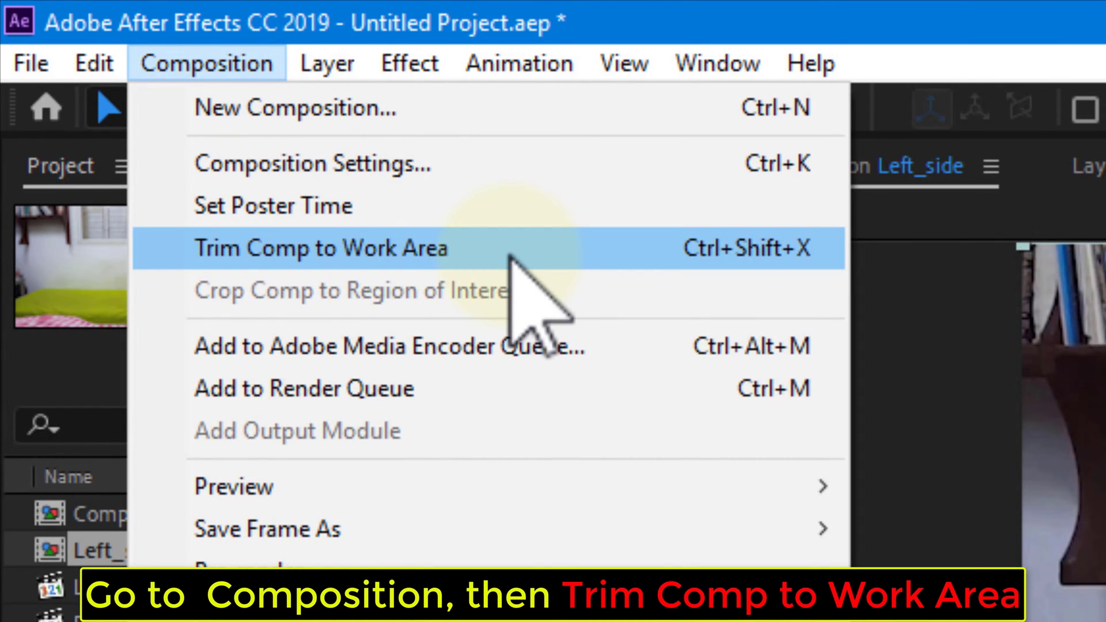
pyautogui.click(511, 253)
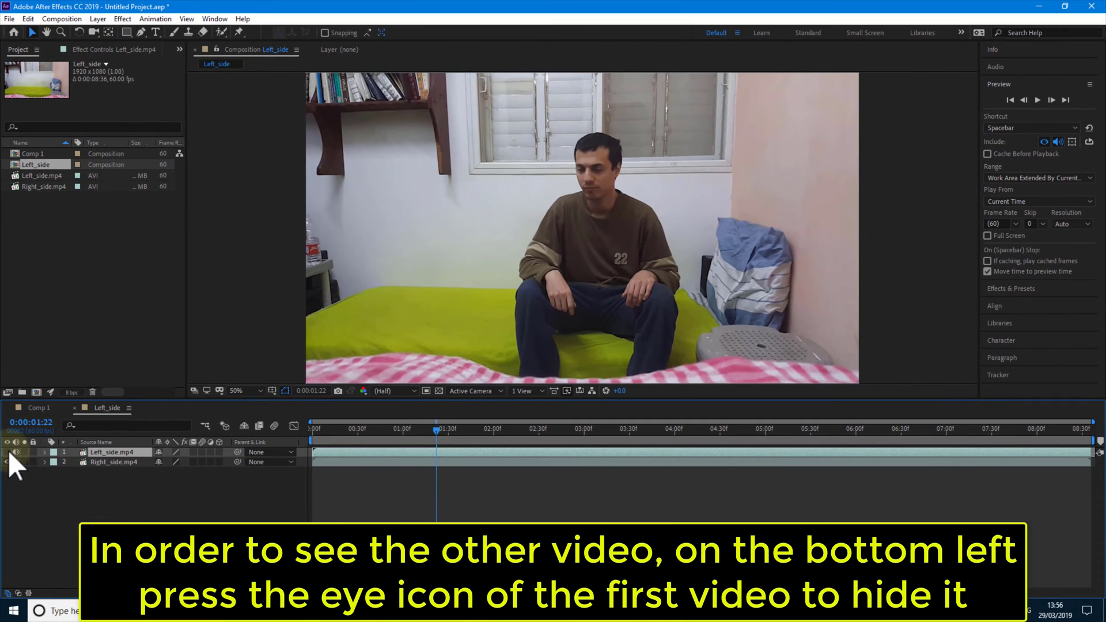
# Hide the Left_side.mp4 layer at 0:00:01:22 so only the Right_side.mp4 footage shows.
pyautogui.click(8, 451)
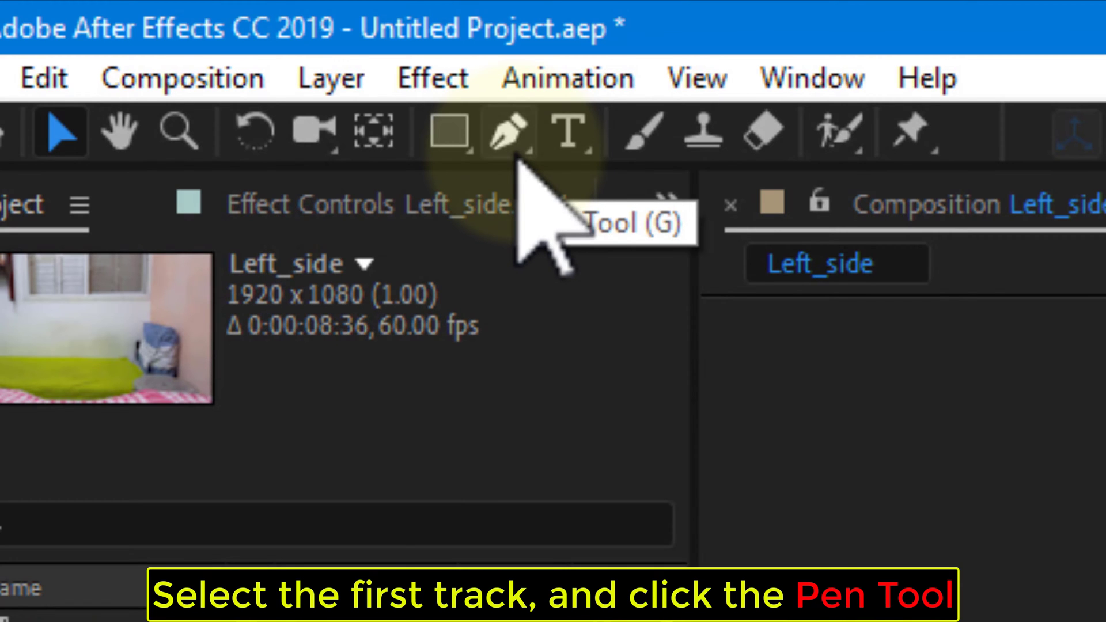
# Draw a closed Pen-tool mask on Left_side.mp4 enclosing the left part of the frame.
pyautogui.click(508, 131)
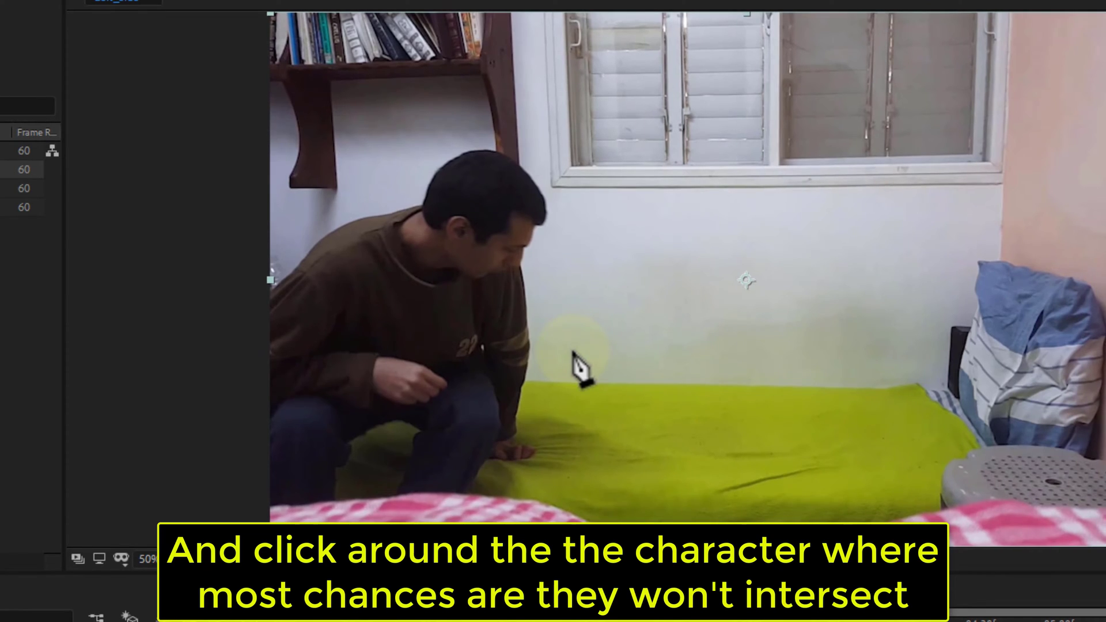
pyautogui.press(',')
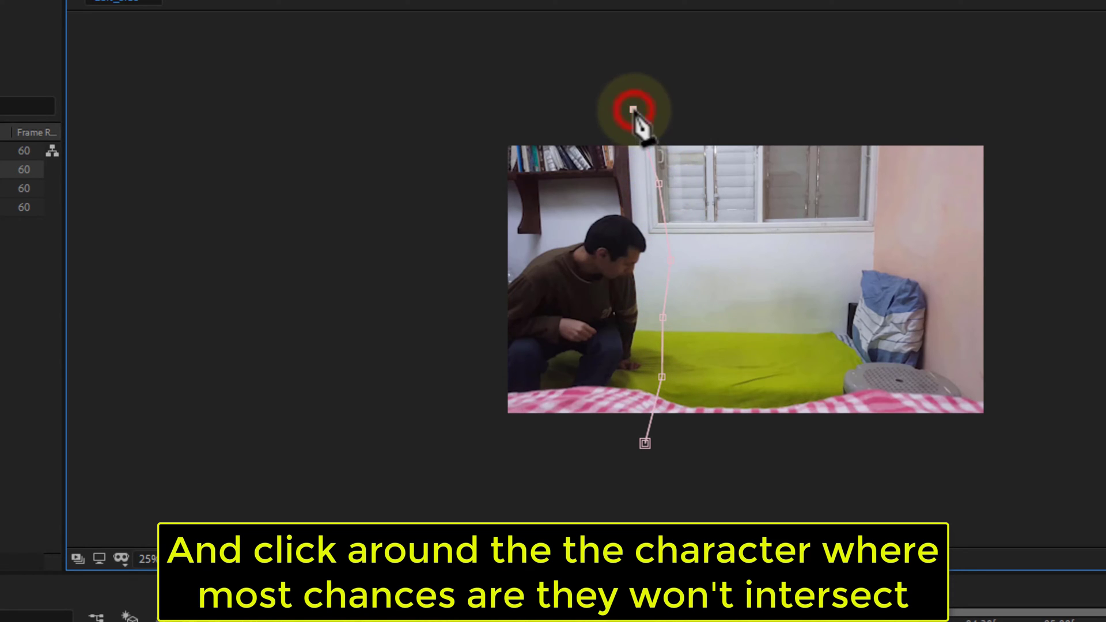
pyautogui.click(457, 100)
pyautogui.click(460, 451)
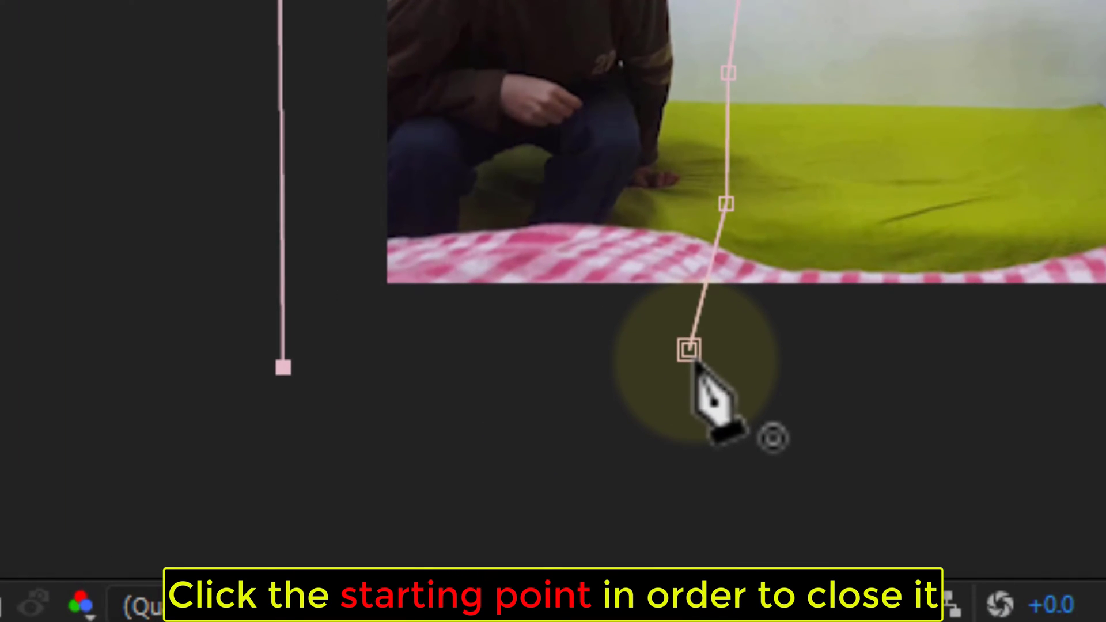
pyautogui.click(690, 351)
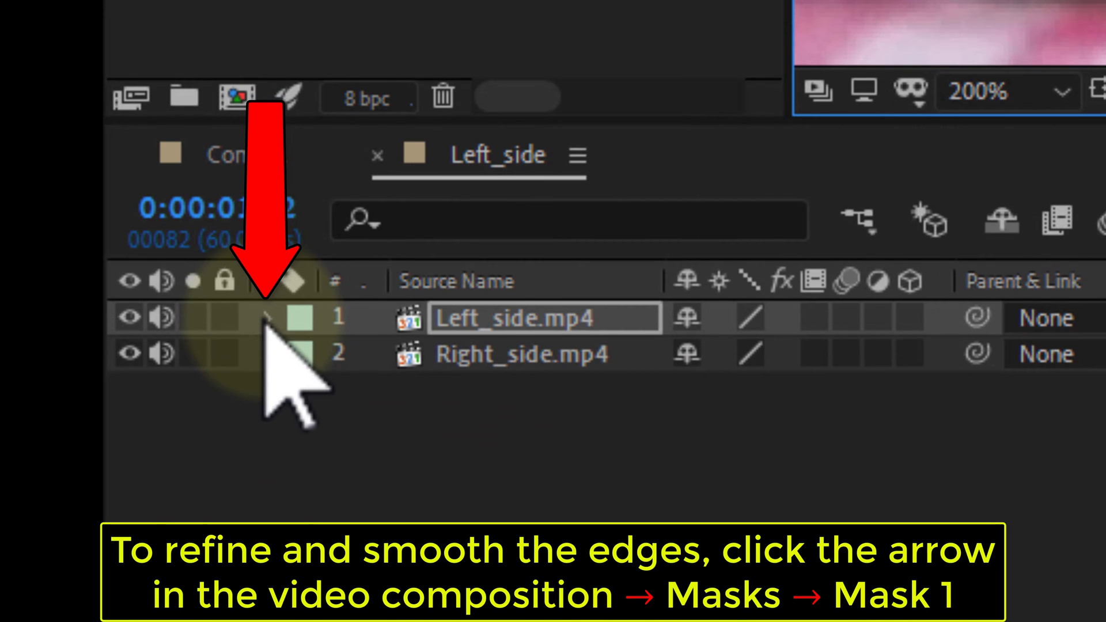
# Raise Mask 1's feather on Left_side.mp4 to 16 pixels to soften the seam.
pyautogui.click(266, 317)
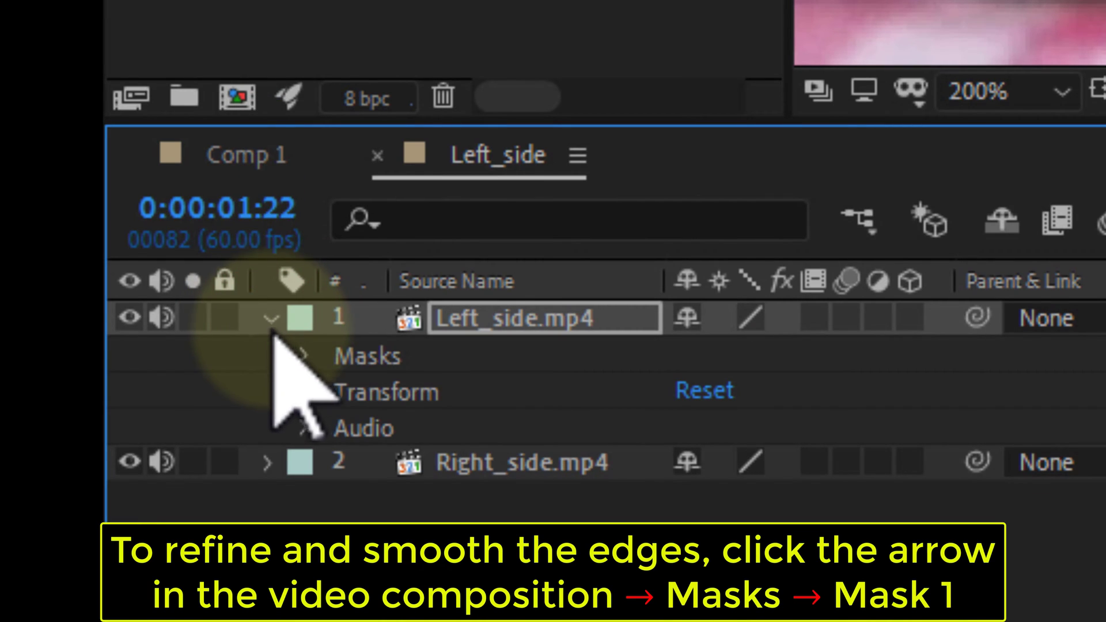
pyautogui.click(304, 357)
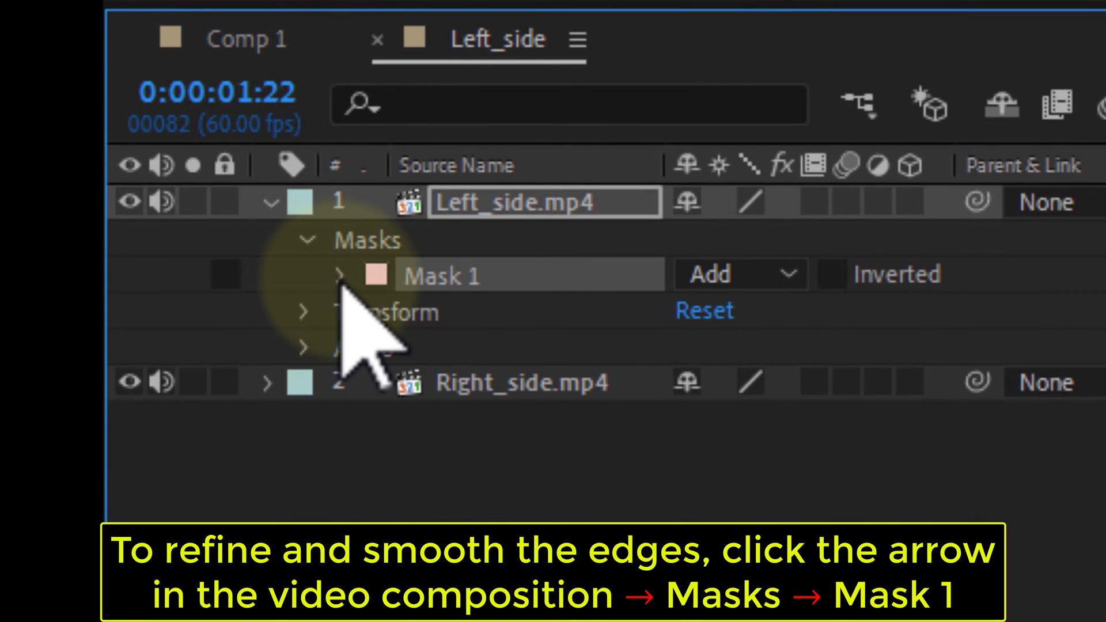
pyautogui.click(340, 277)
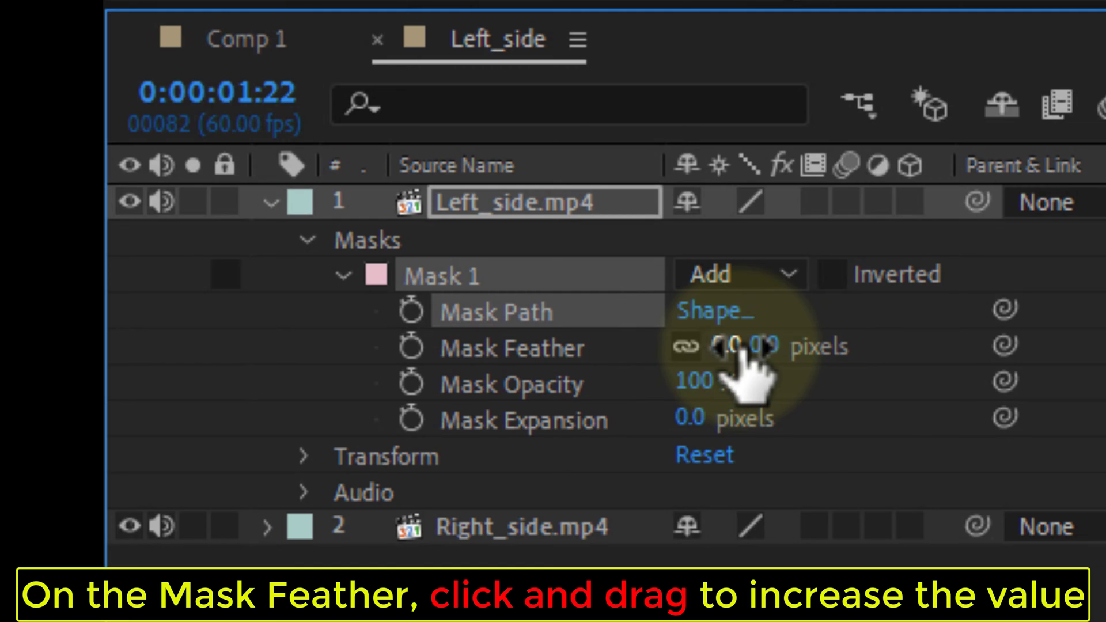
pyautogui.moveTo(743, 358); pyautogui.dragTo(795, 351)
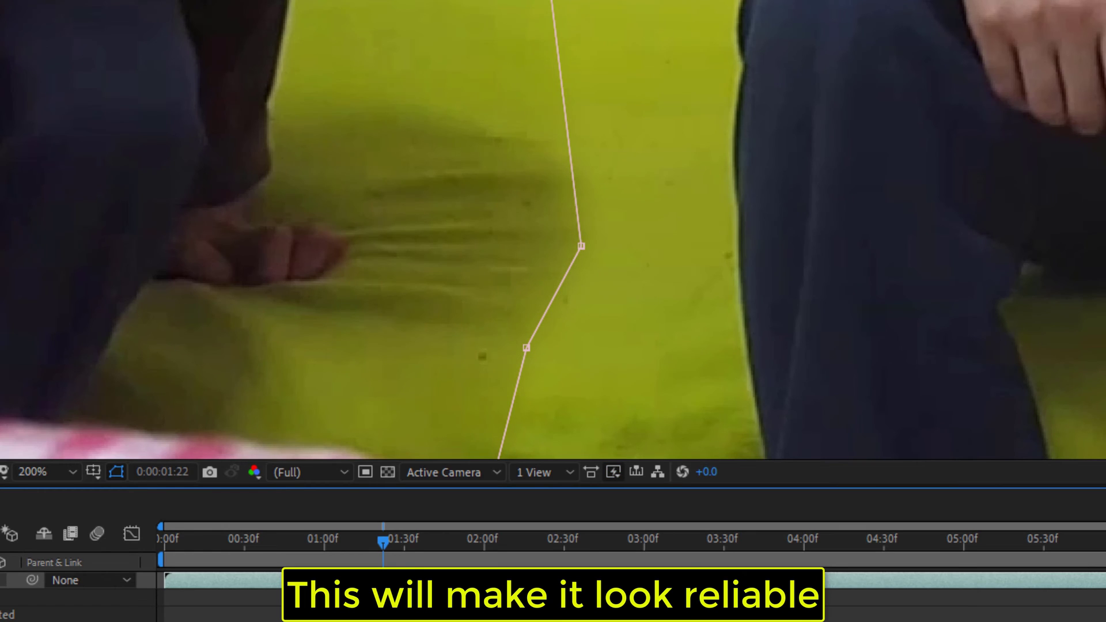
# With the viewer at 50%, shift a Mask 1 seam vertex right to straighten the path.
pyautogui.press(',')
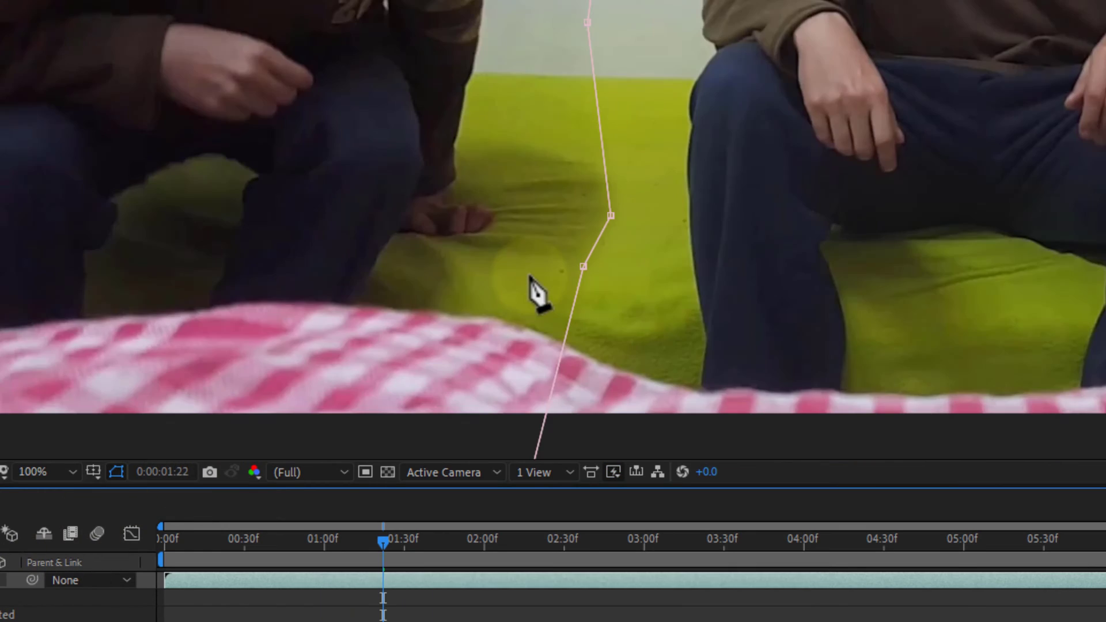
pyautogui.press(',')
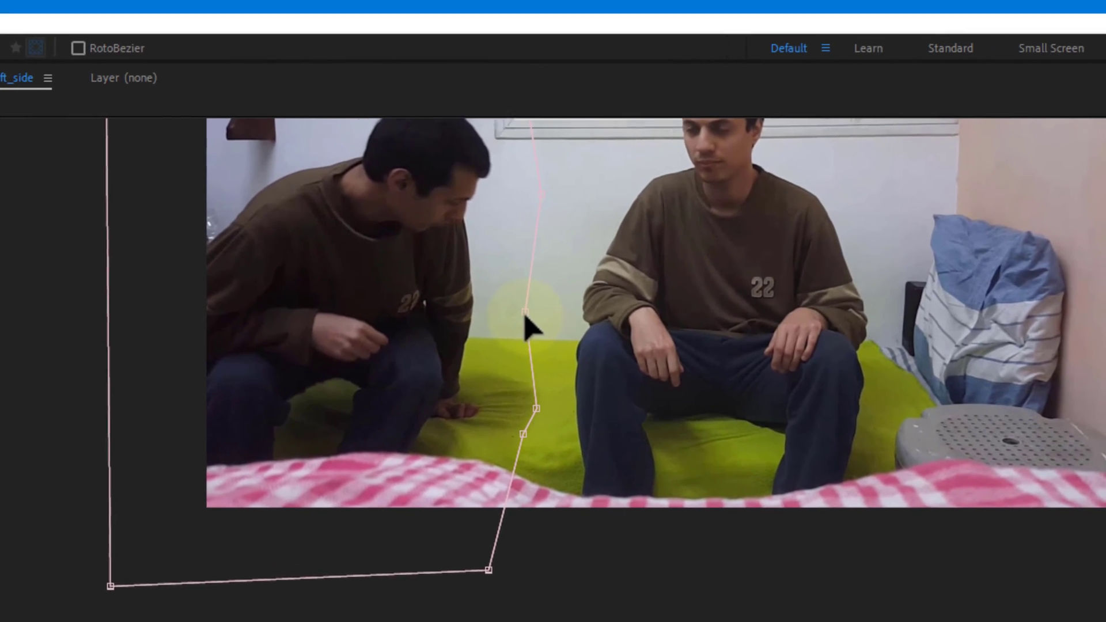
pyautogui.moveTo(614, 106); pyautogui.dragTo(630, 115)
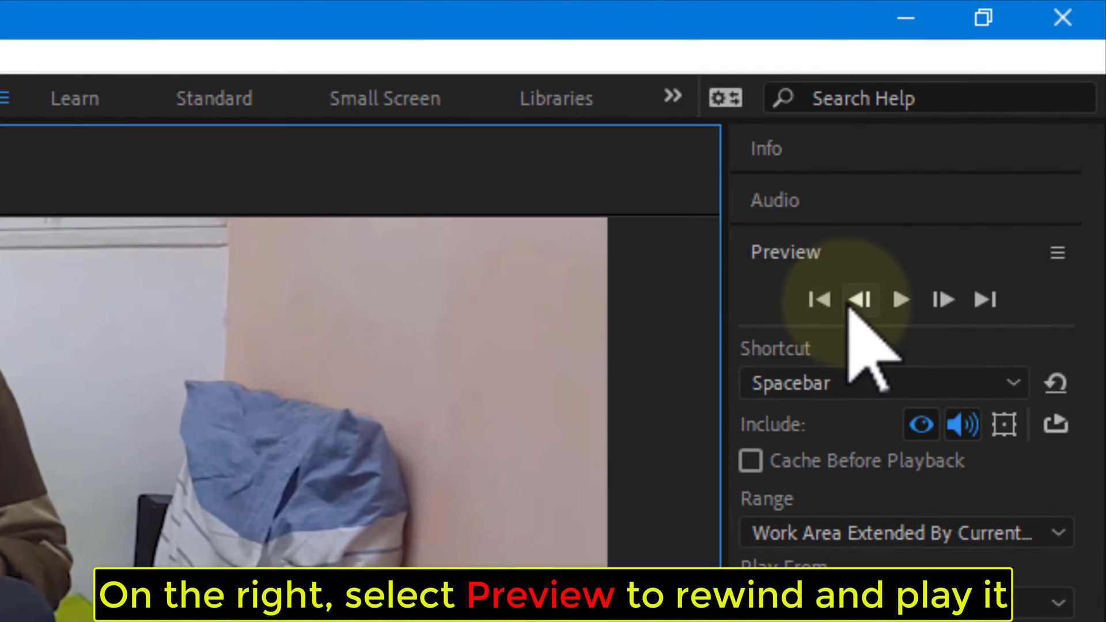
# Preview the clone composition from its first frame.
pyautogui.click(891, 242)
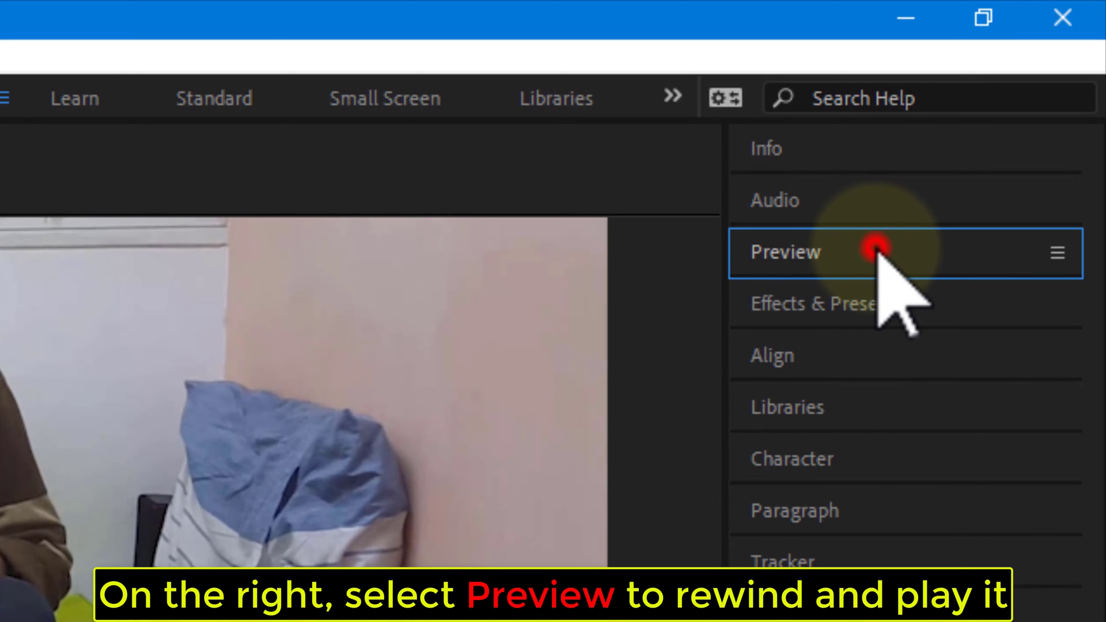
pyautogui.click(876, 249)
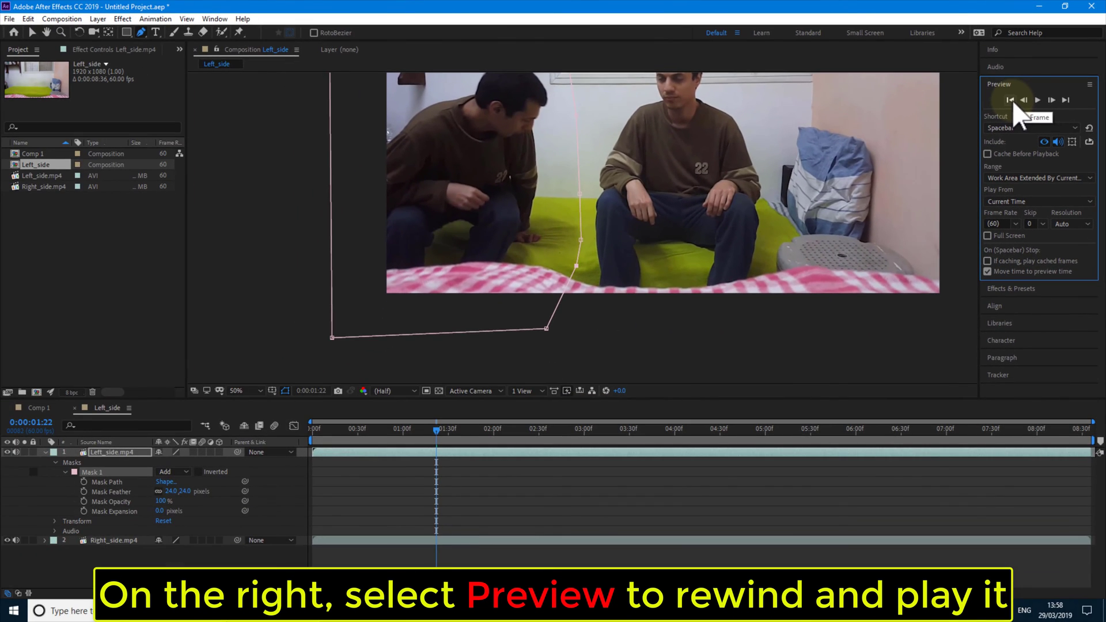
pyautogui.click(1011, 100)
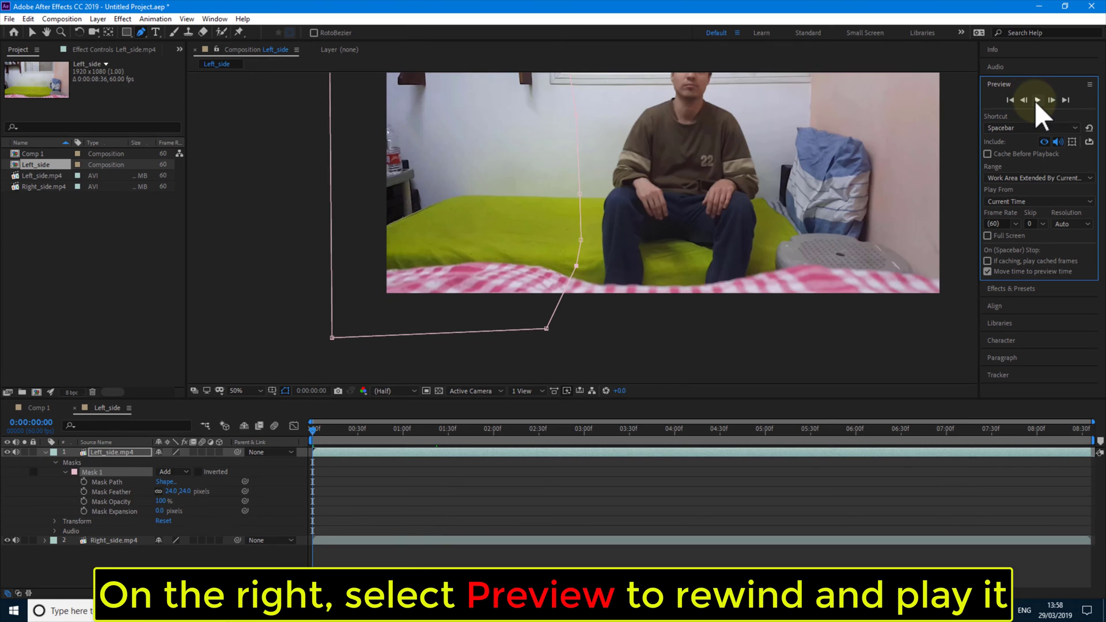
pyautogui.click(1037, 100)
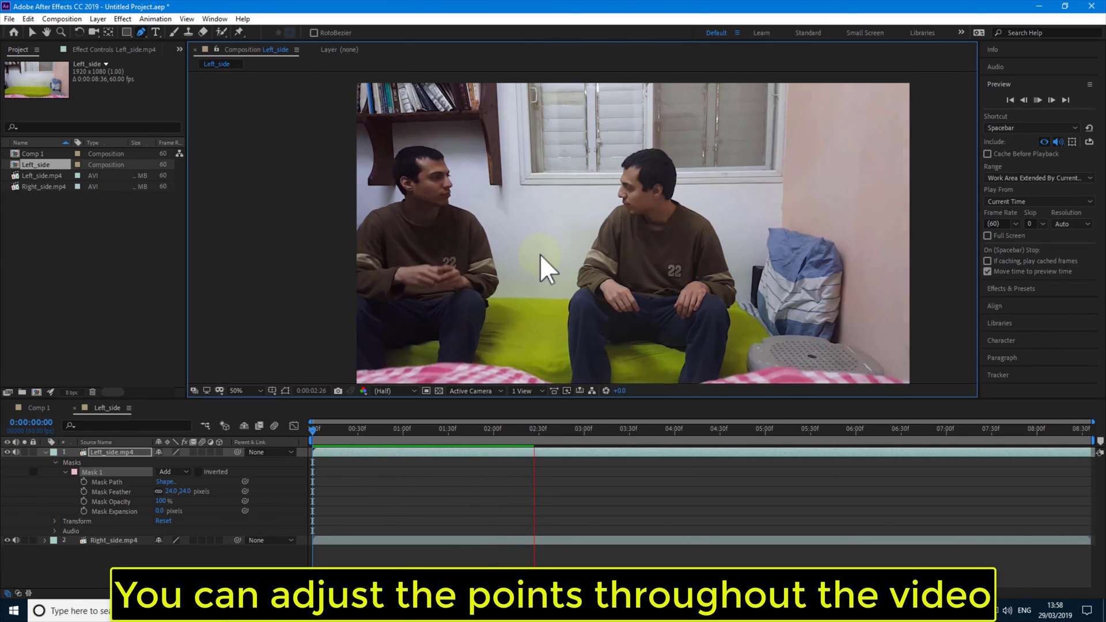
# At 0:00:02:15, move the upper mask vertex up and right, then replay the preview.
pyautogui.moveTo(547, 431); pyautogui.dragTo(431, 429)
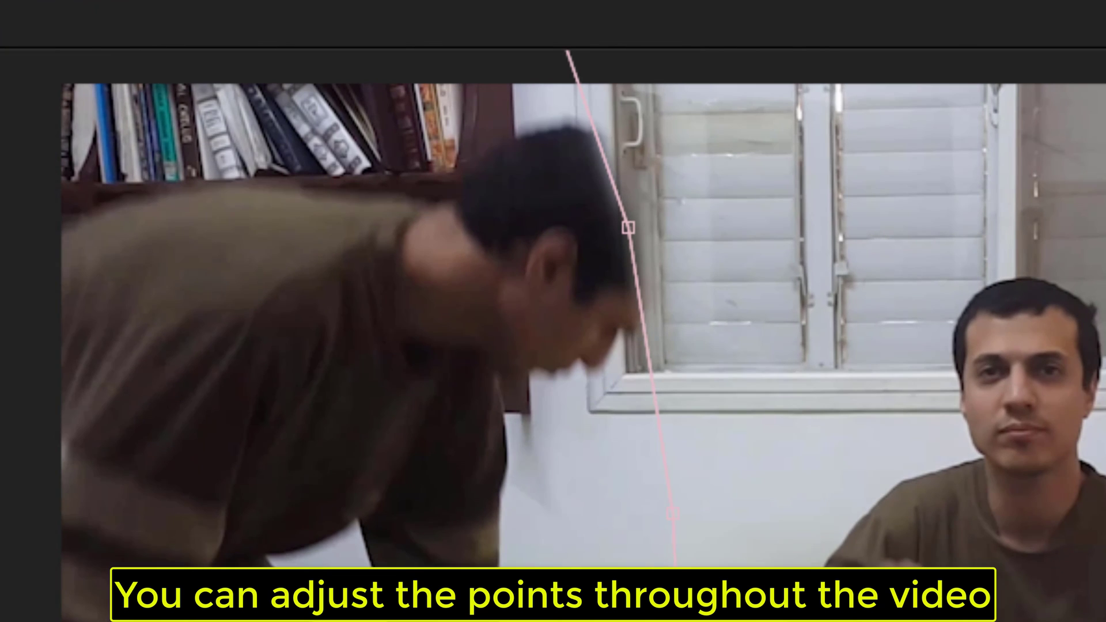
pyautogui.moveTo(628, 228); pyautogui.dragTo(755, 179)
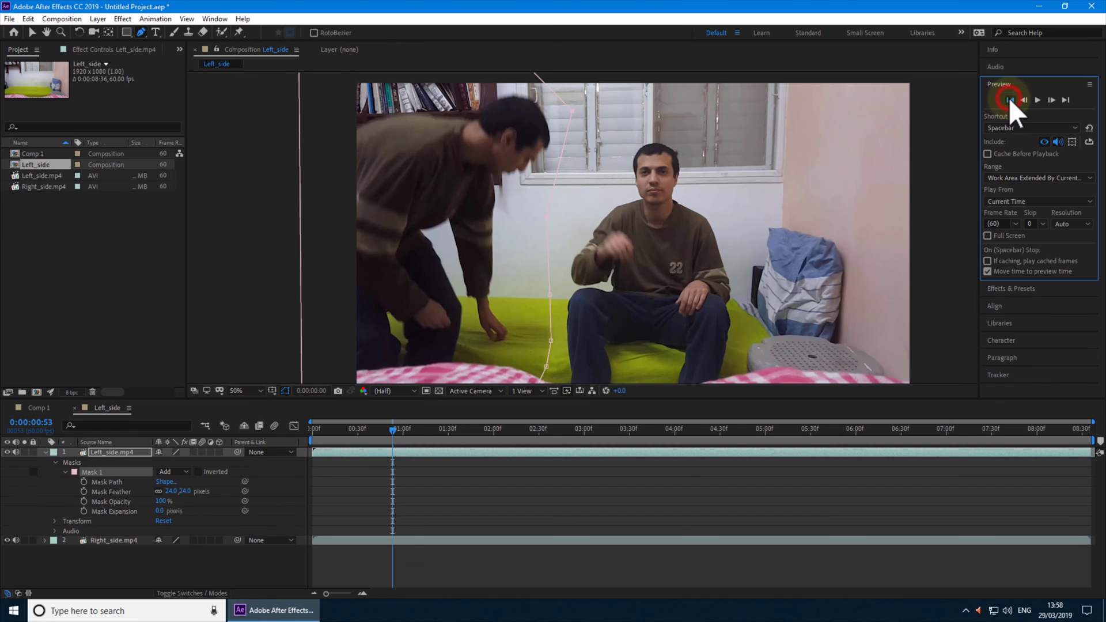
pyautogui.click(1032, 99)
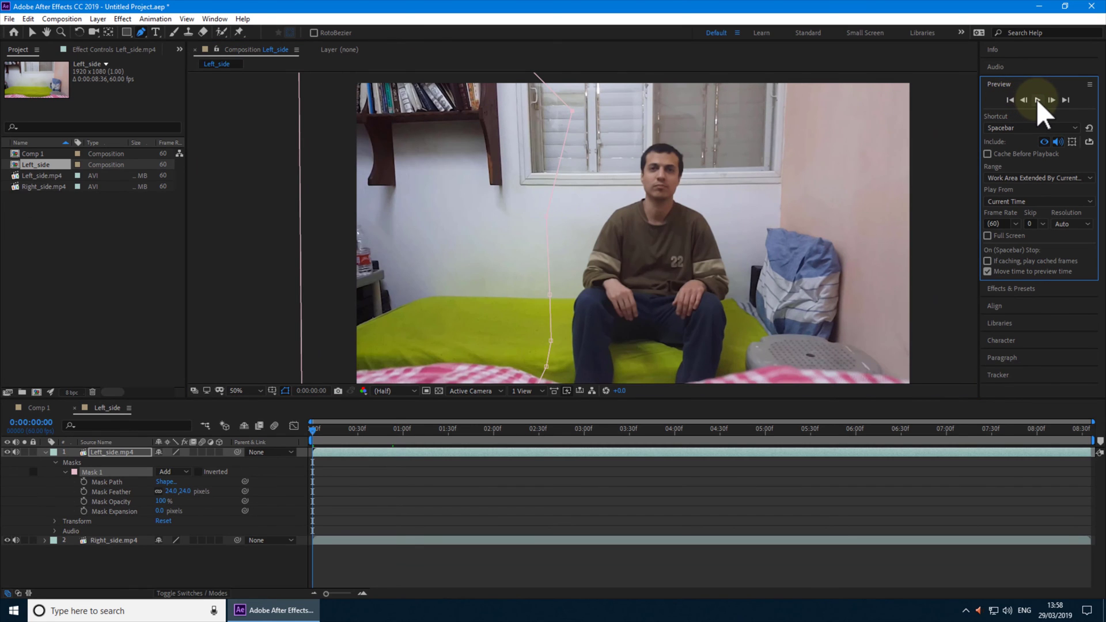